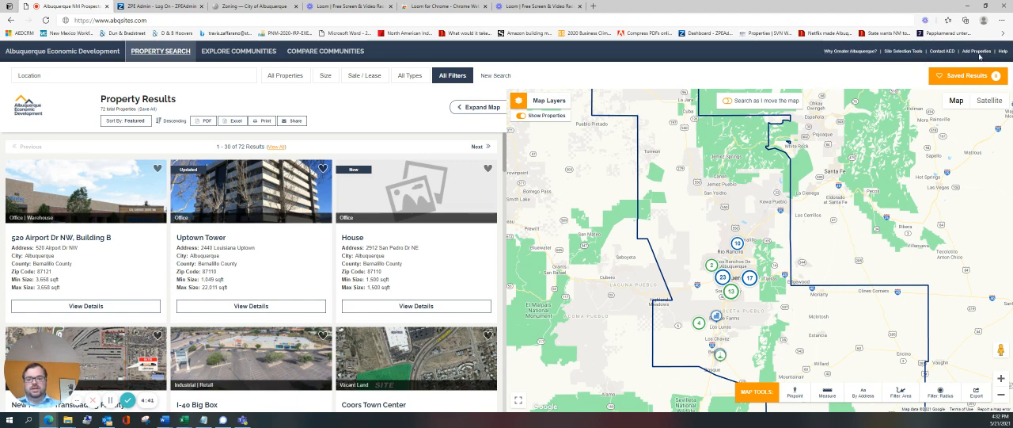
# Open the Add Properties login page and log on to the ZPE Admin account with the prefilled credentials.
pyautogui.click(974, 52)
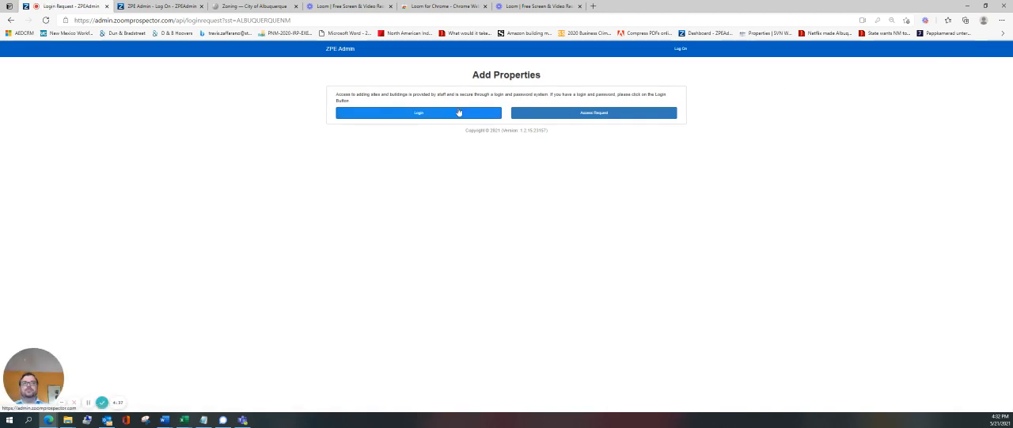
pyautogui.click(169, 4)
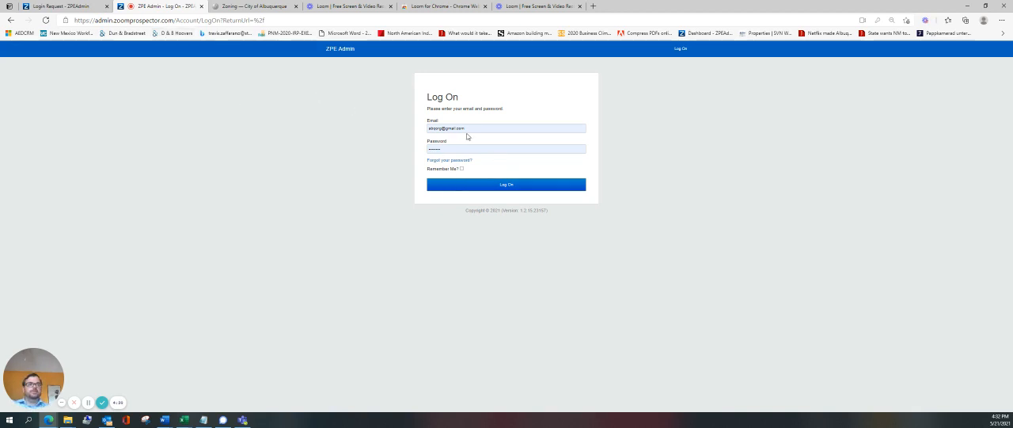
pyautogui.click(477, 187)
pyautogui.click(477, 187)
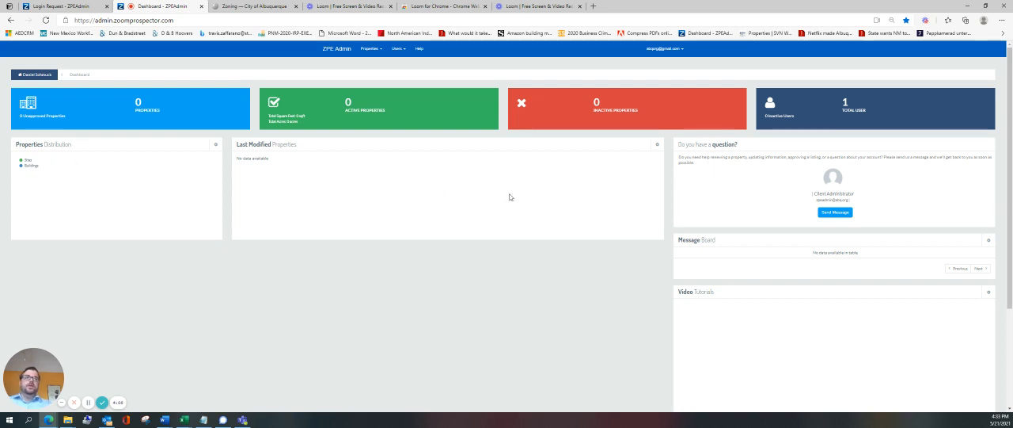
# Open the form for adding a new property from the dashboard.
pyautogui.moveTo(387, 97)
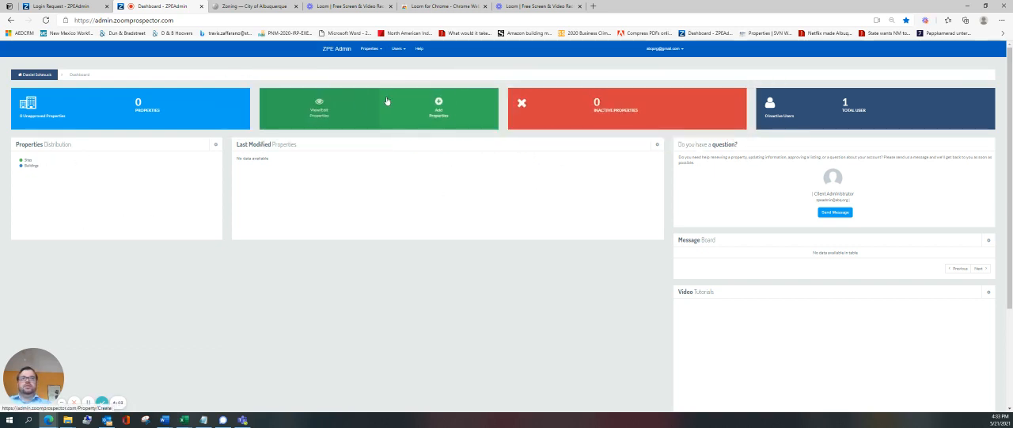
pyautogui.moveTo(91, 110)
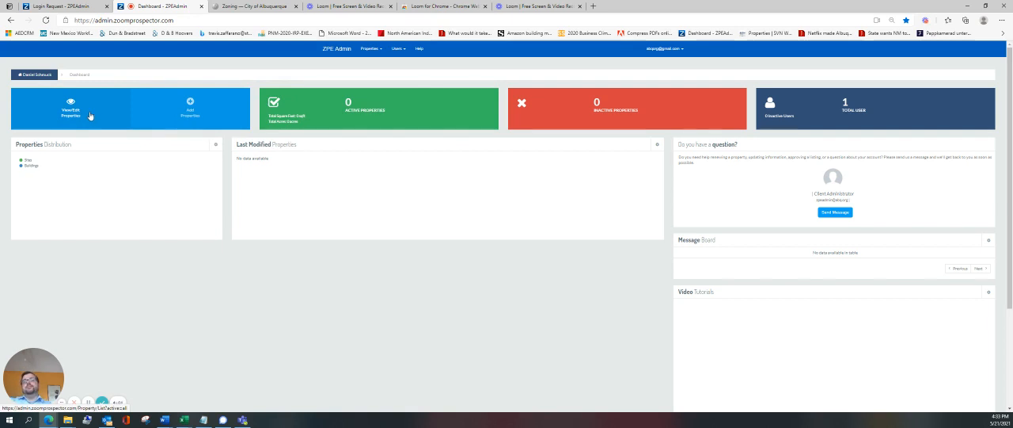
pyautogui.click(90, 114)
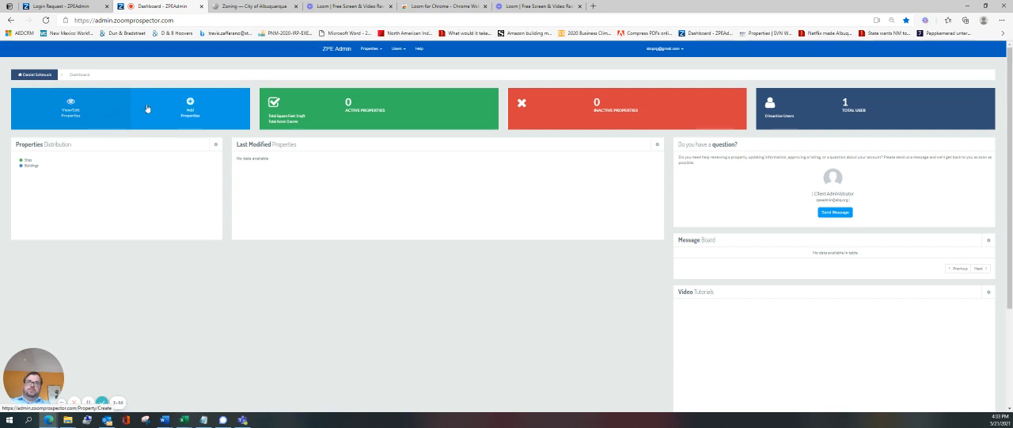
pyautogui.moveTo(152, 112)
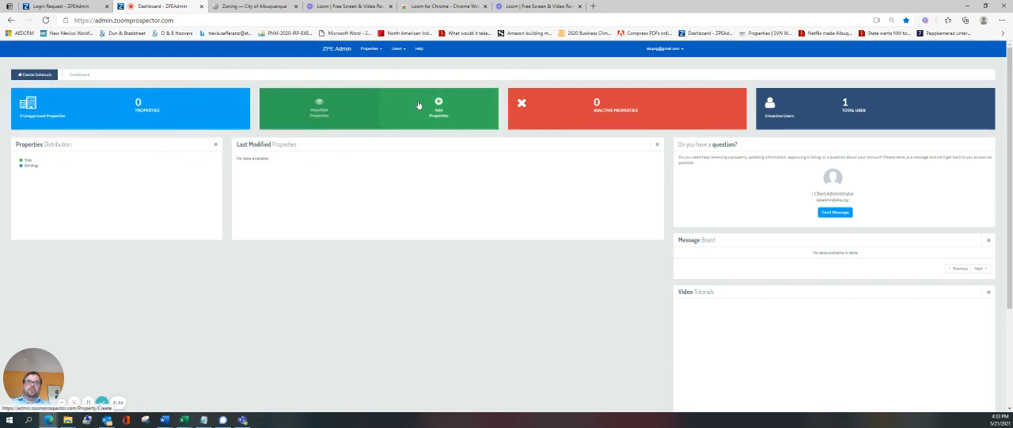
pyautogui.click(381, 52)
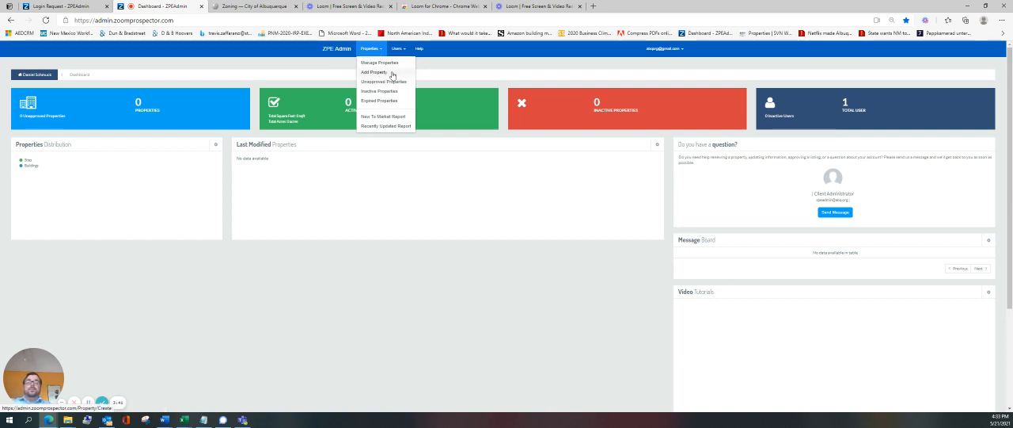
pyautogui.click(391, 73)
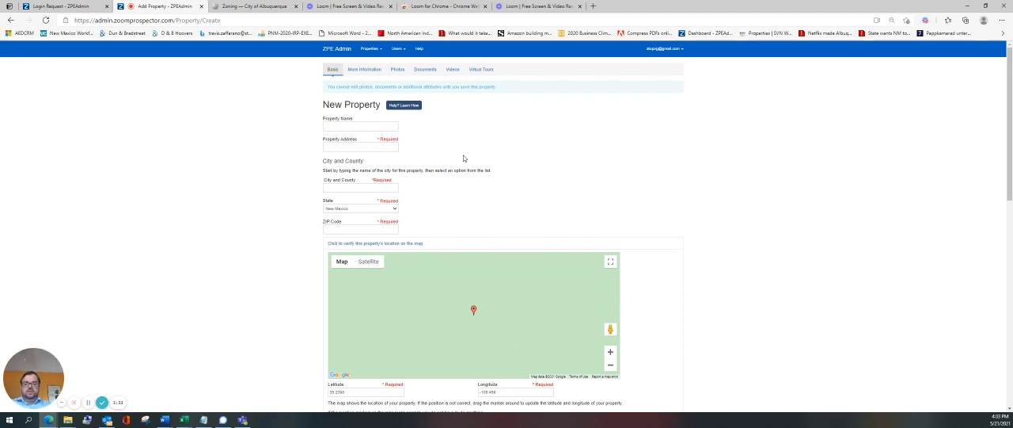
# Enter the building's street address as the property name, then fill in the property address with its suite number and the ZIP code.
pyautogui.scroll(-1, 531, 240)
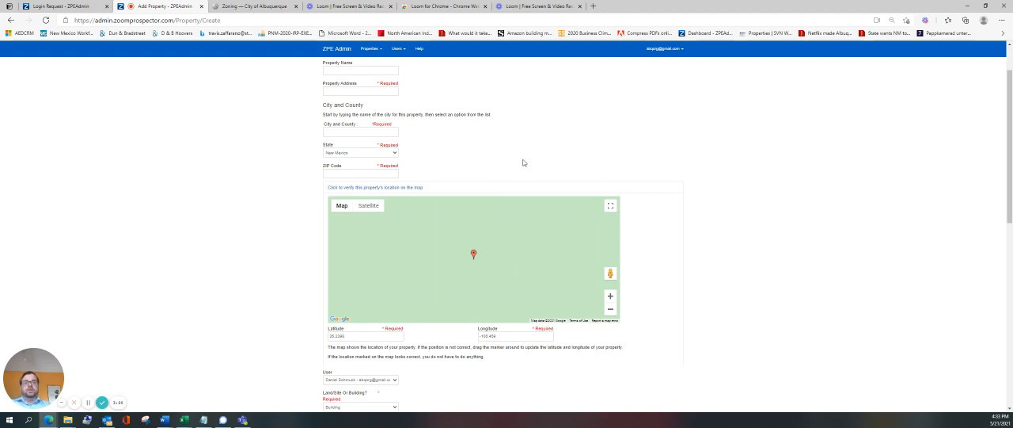
pyautogui.scroll(-1, 522, 162)
pyautogui.scroll(3, 507, 190)
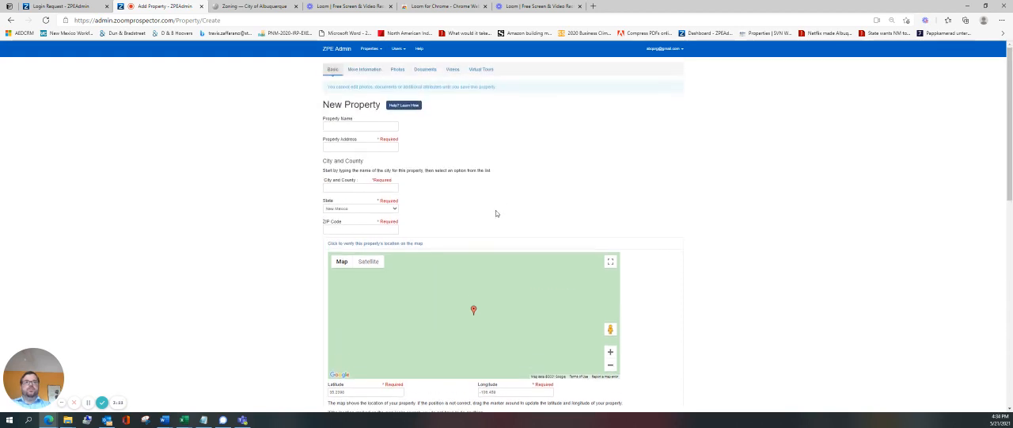
pyautogui.click(356, 129)
pyautogui.write('2')
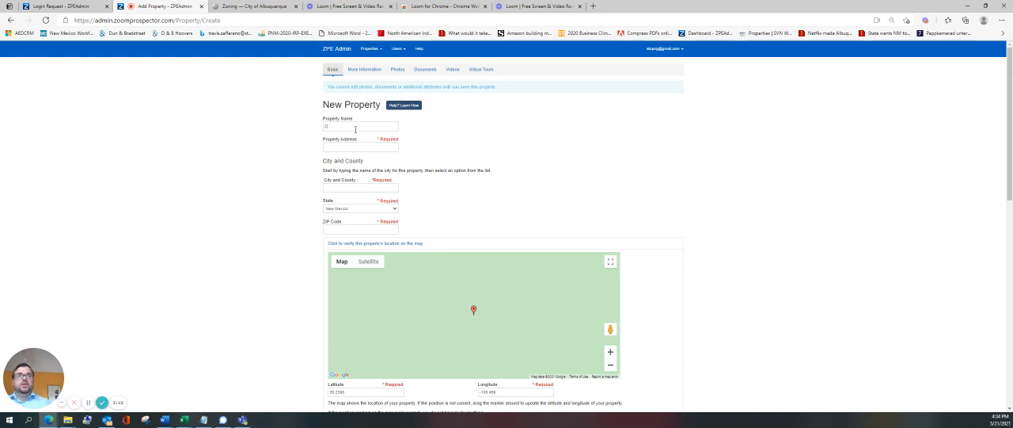
pyautogui.write('01 3rd')
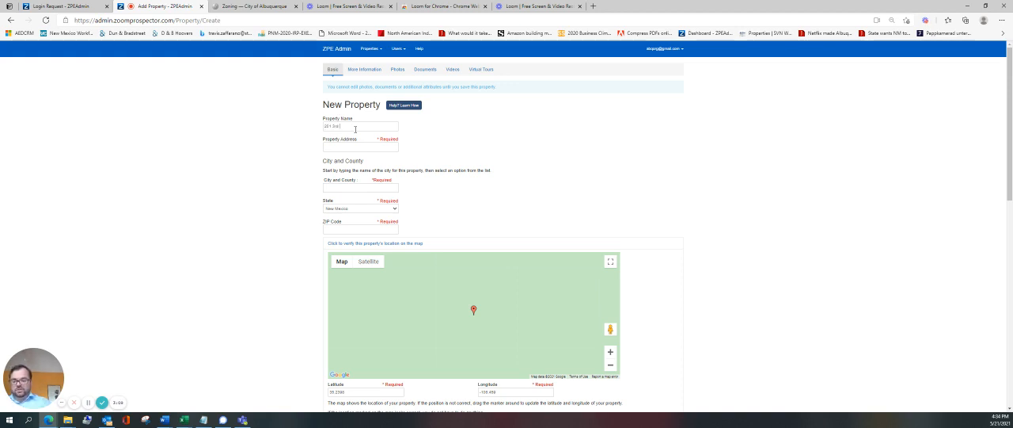
pyautogui.write(' St NW')
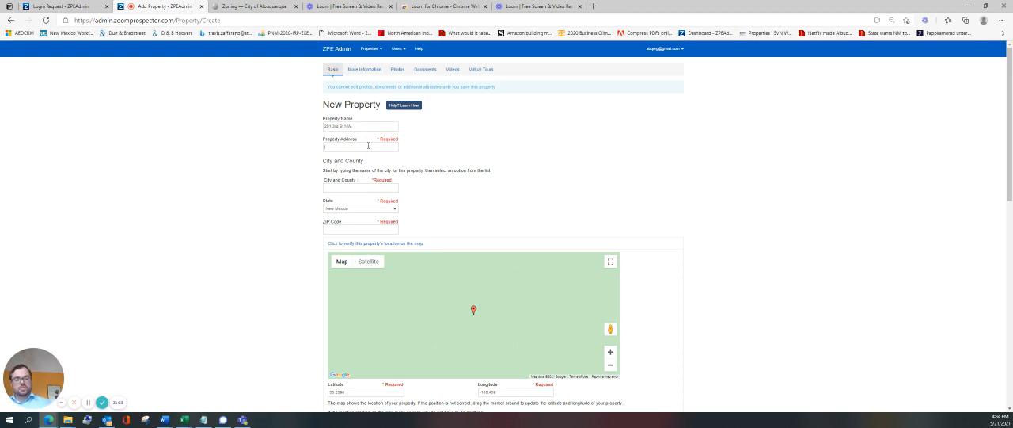
pyautogui.write('201 3rd')
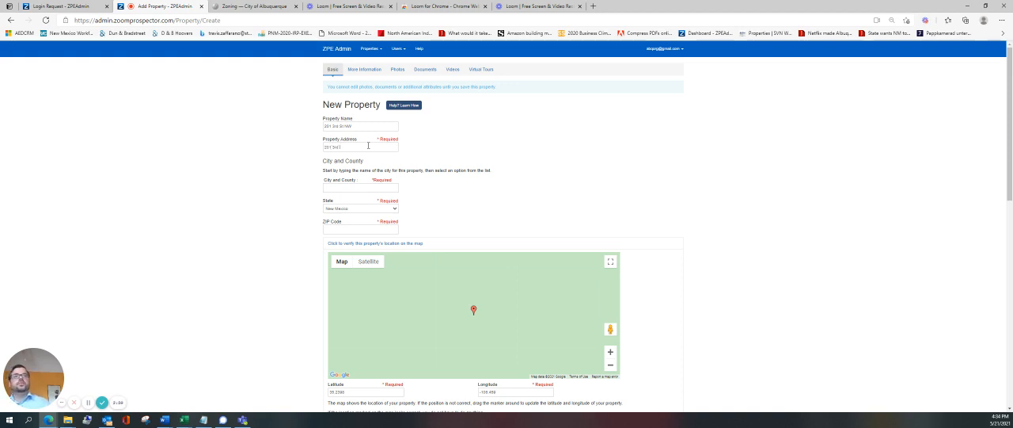
pyautogui.write(' St N')
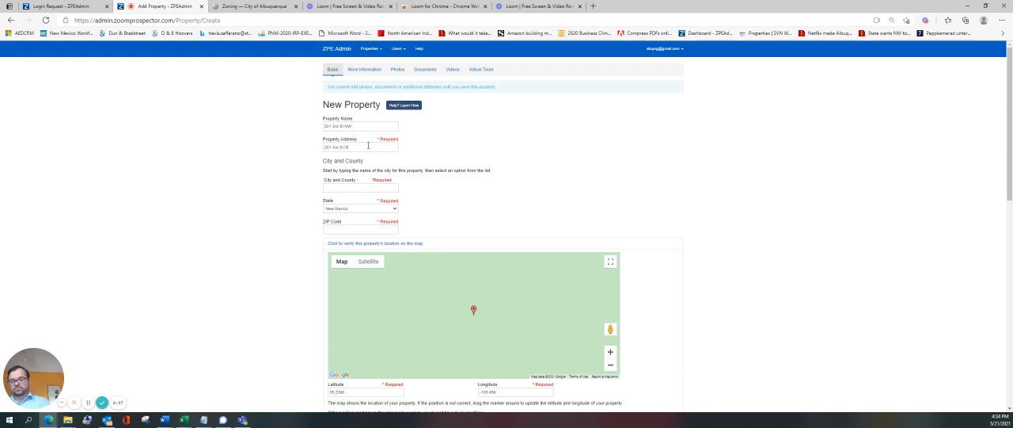
pyautogui.write('w, Suite 1900')
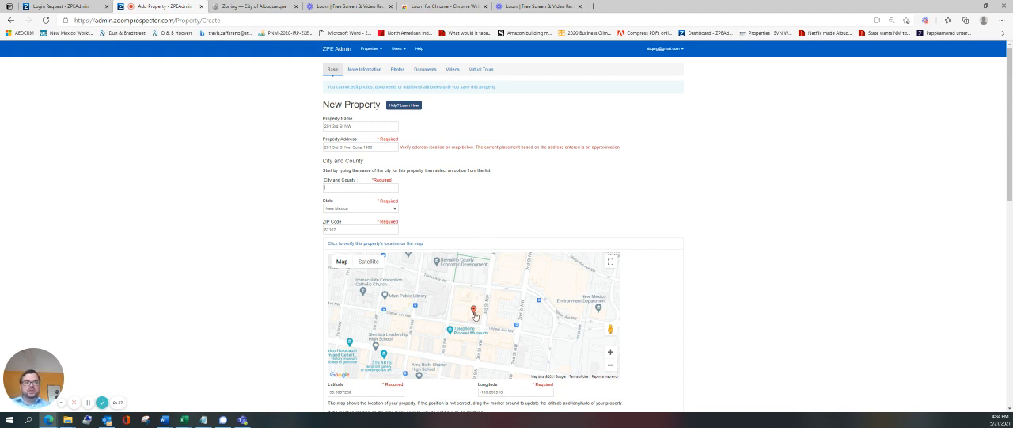
# Adjust the location marker slightly on the map and choose Albuquerque, Bernalillo as the city and county.
pyautogui.moveTo(473, 312); pyautogui.dragTo(475, 310)
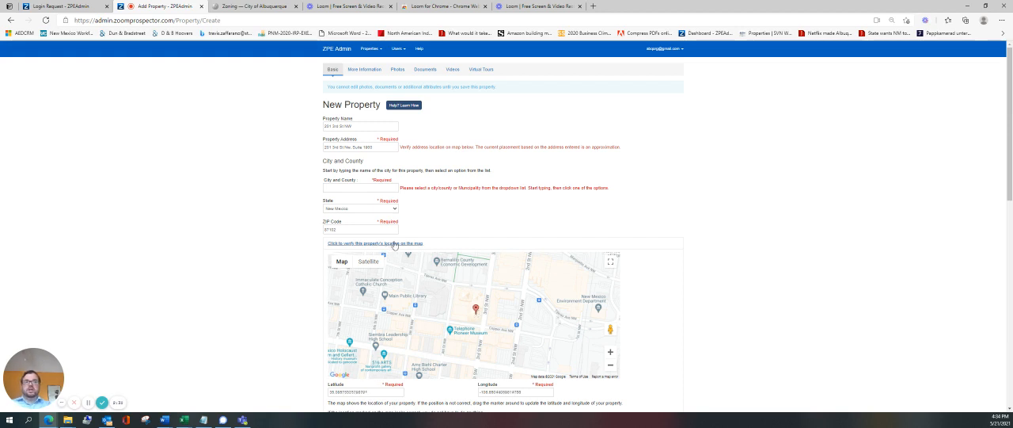
pyautogui.click(367, 189)
pyautogui.write('alb')
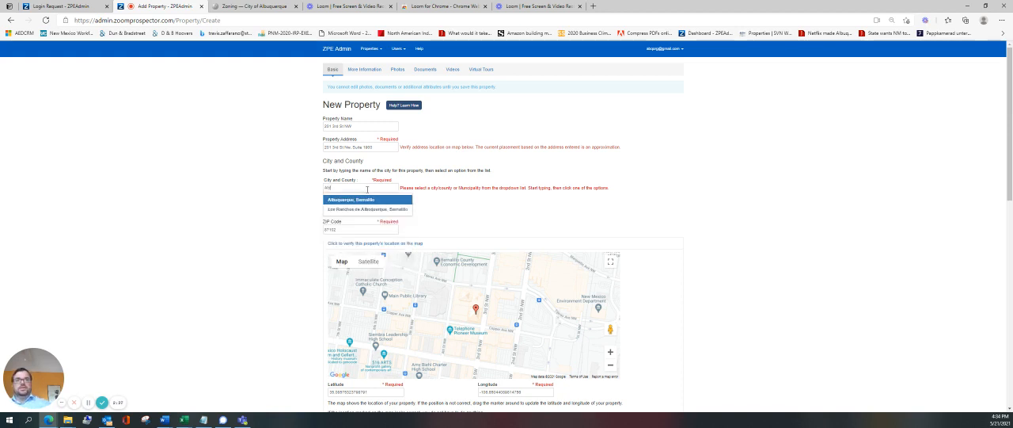
pyautogui.click(362, 199)
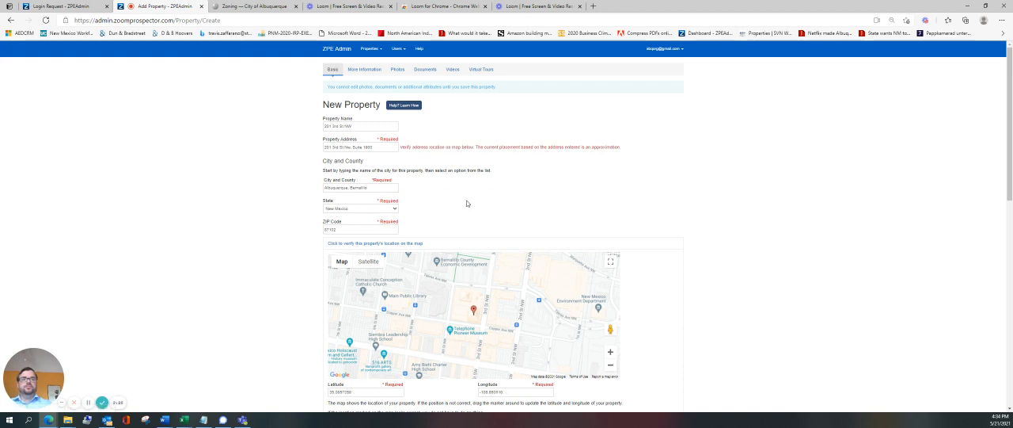
# Check the Land/Site or Building choices, keeping Building as the selection.
pyautogui.scroll(-1, 345, 163)
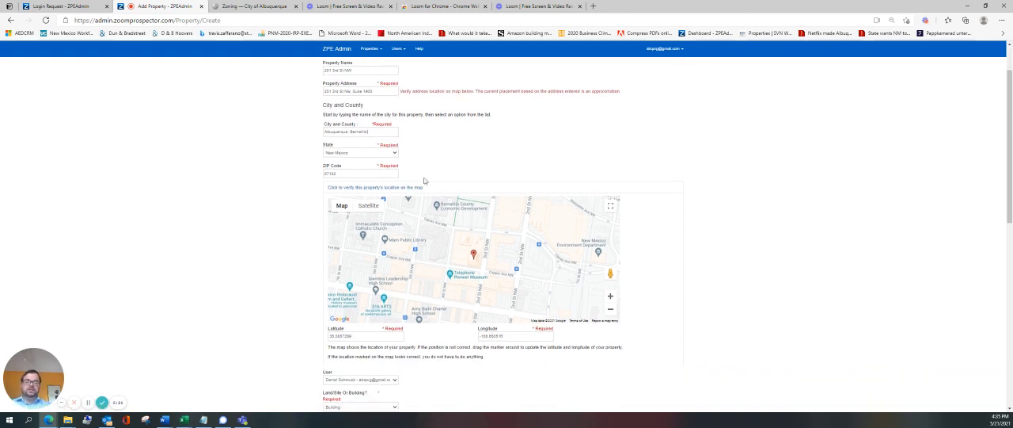
pyautogui.scroll(-1, 480, 257)
pyautogui.scroll(-1, 473, 299)
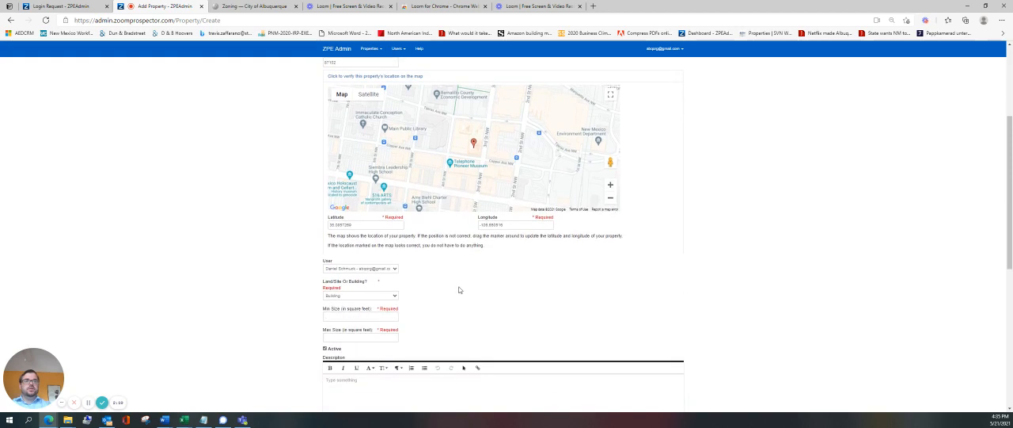
pyautogui.scroll(-1, 425, 265)
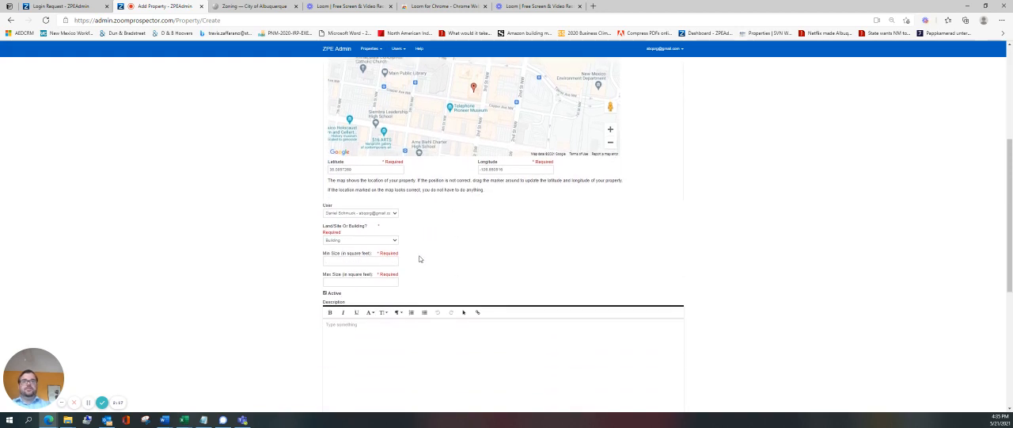
pyautogui.click(388, 244)
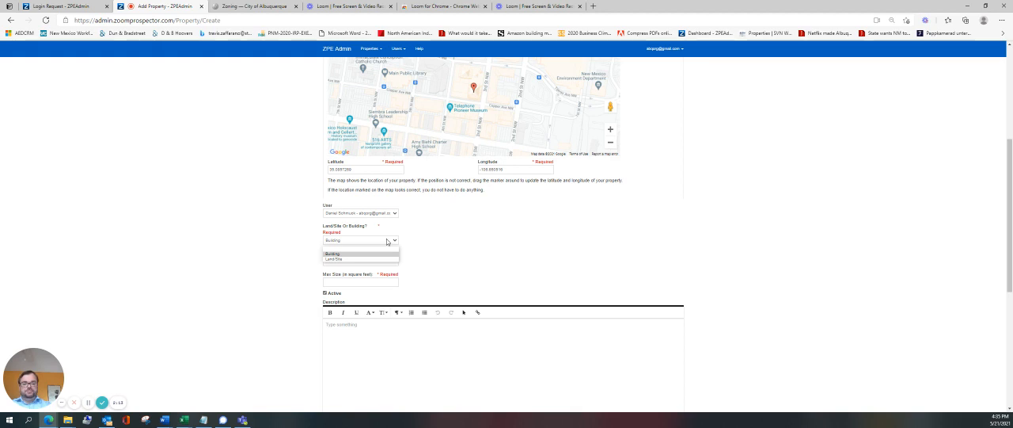
pyautogui.click(463, 228)
pyautogui.scroll(-1, 425, 227)
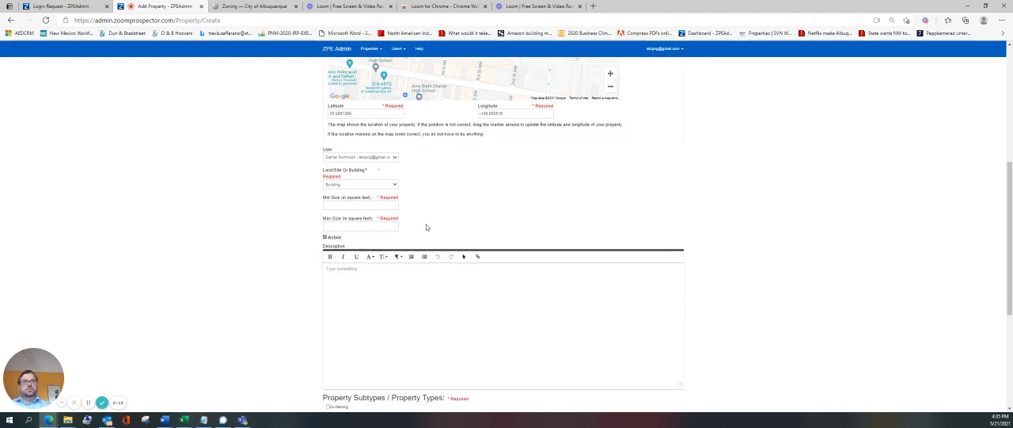
# Set both the minimum and maximum size of the building to 15000 square feet, keeping Building as the property kind.
pyautogui.click(369, 206)
pyautogui.write('15')
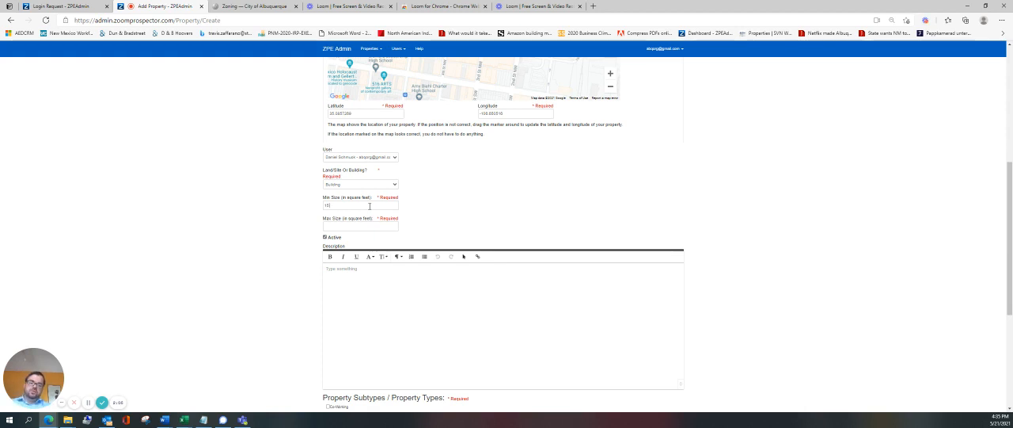
pyautogui.click(358, 184)
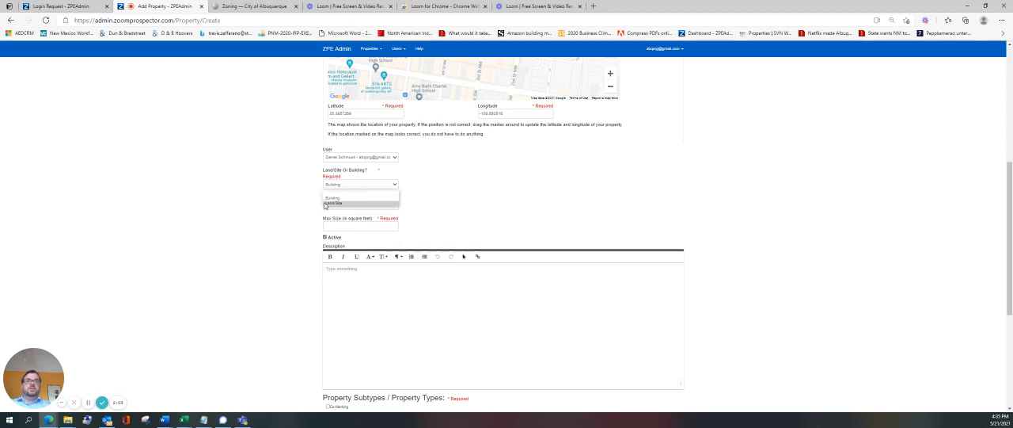
pyautogui.click(331, 204)
pyautogui.click(339, 184)
pyautogui.click(332, 198)
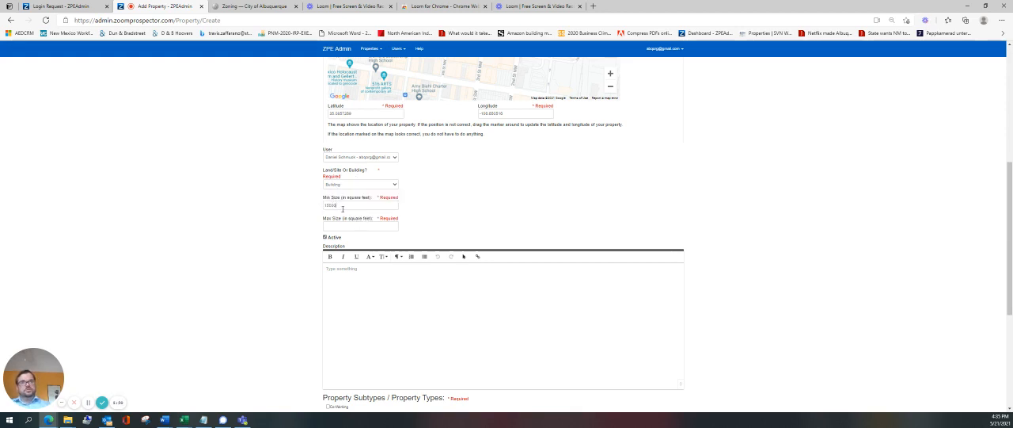
pyautogui.click(347, 225)
pyautogui.write('10000')
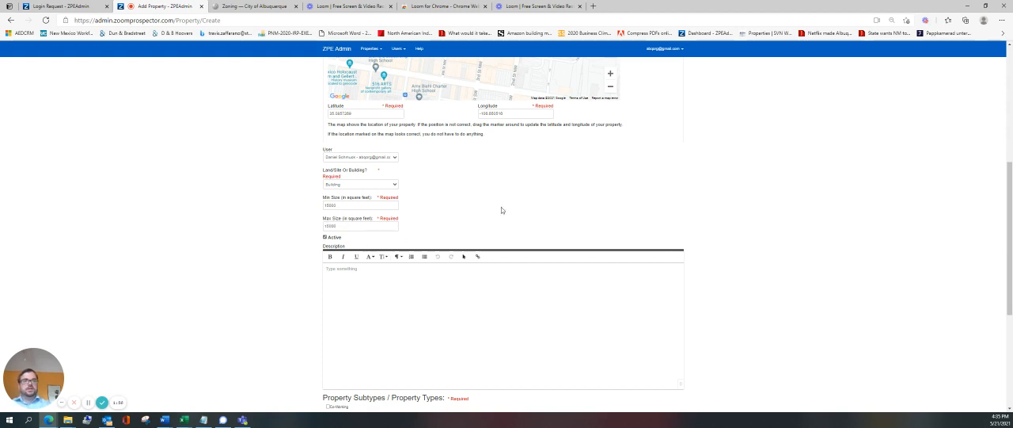
# Keep the listing active and mark Office as its only property type.
pyautogui.scroll(-1, 501, 210)
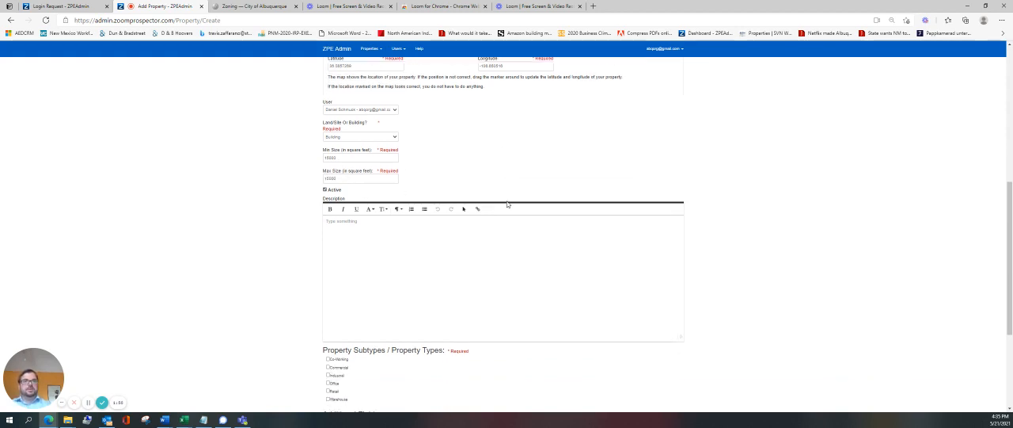
pyautogui.click(325, 182)
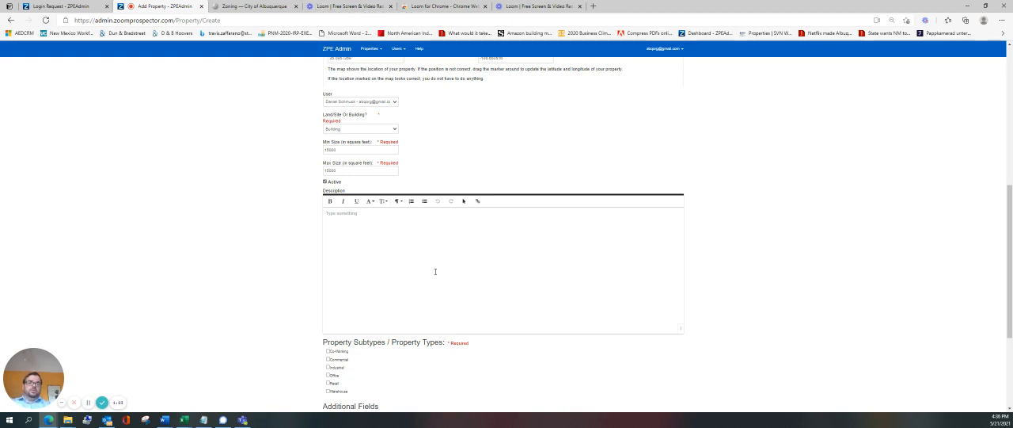
pyautogui.scroll(-1, 393, 307)
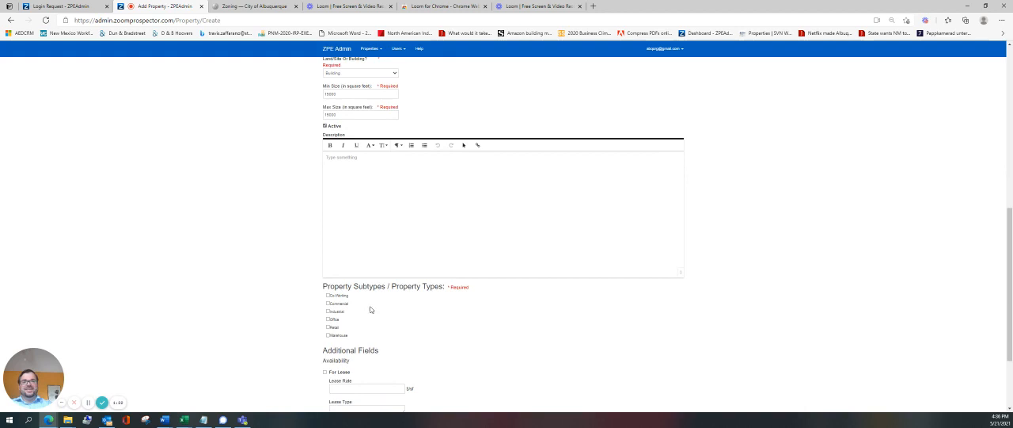
pyautogui.click(329, 319)
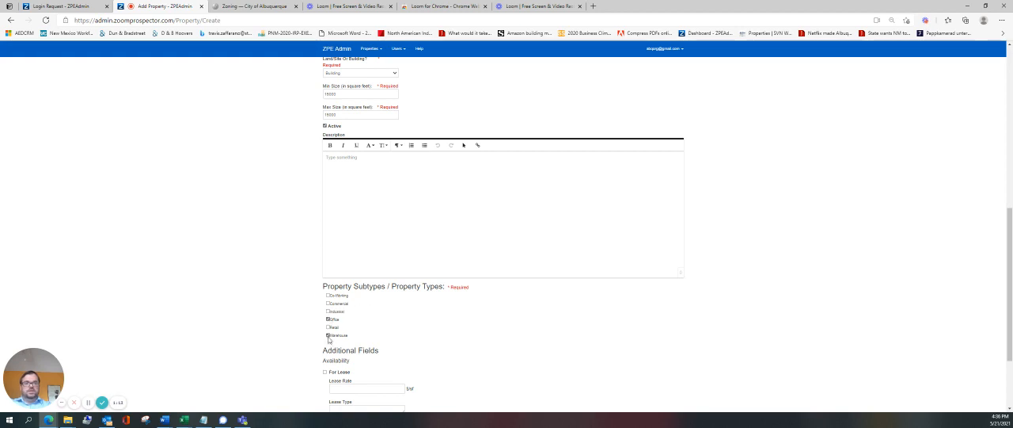
# Mark the property as available both for lease and for sale.
pyautogui.scroll(-3, 426, 317)
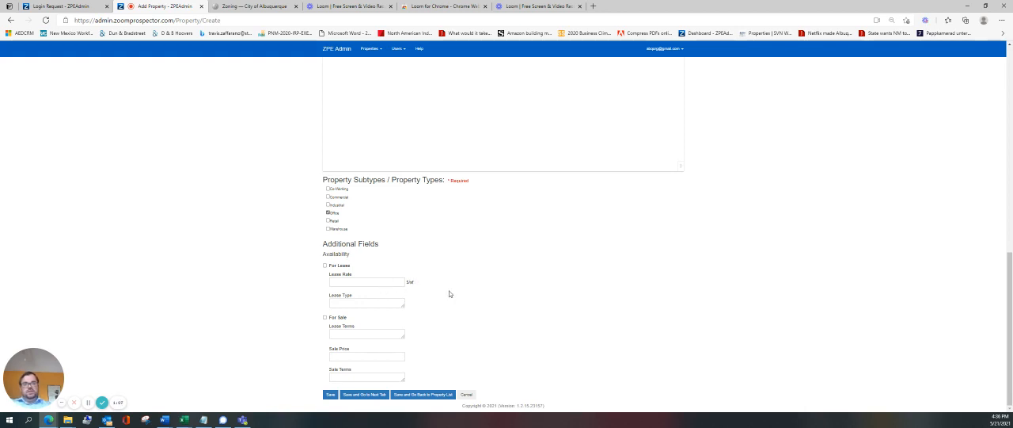
pyautogui.click(325, 265)
pyautogui.click(324, 317)
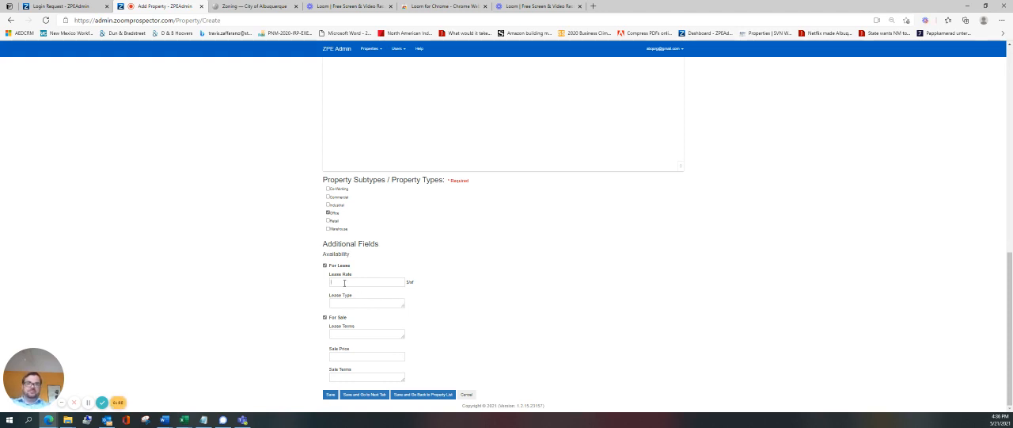
# Try "contact broker" as the lease rate and as the sale price, clearing each field again.
pyautogui.write('contact broker')
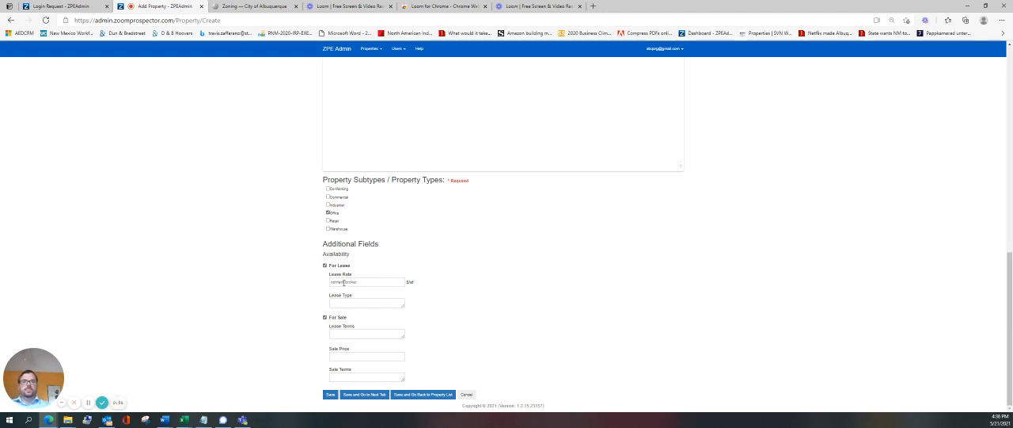
pyautogui.tripleClick(355, 281)
pyautogui.hotkey('ctrl', 'c')
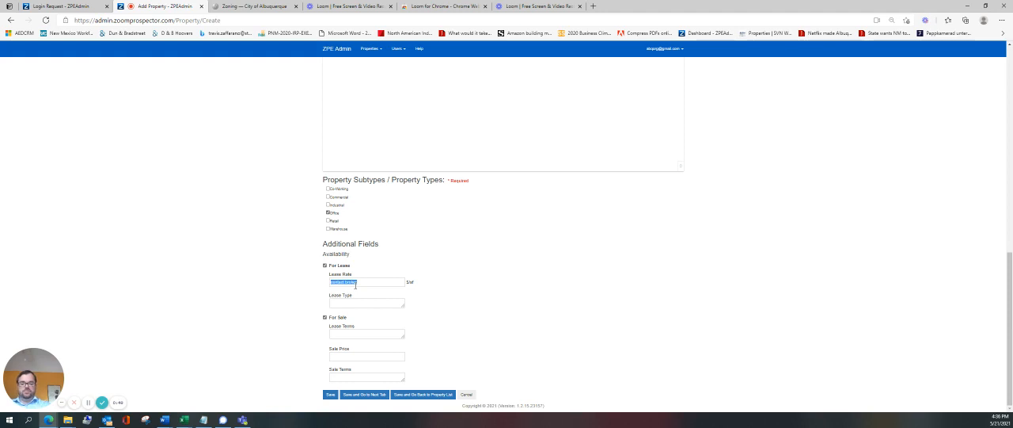
pyautogui.press('BackSpace')
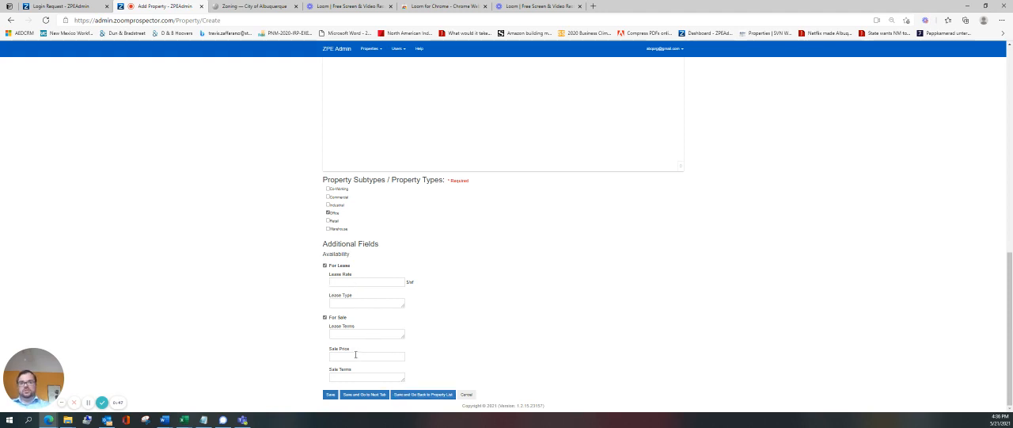
pyautogui.hotkey('ctrl', 'v')
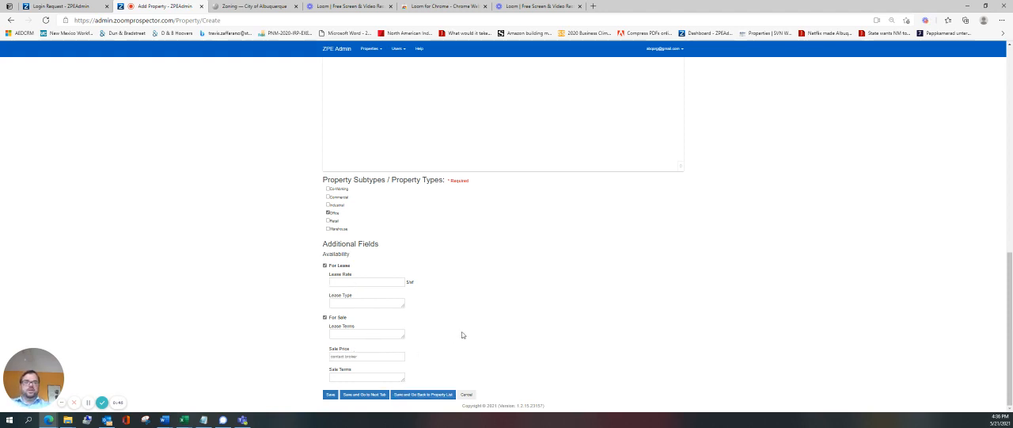
pyautogui.tripleClick(358, 355)
pyautogui.press('BackSpace')
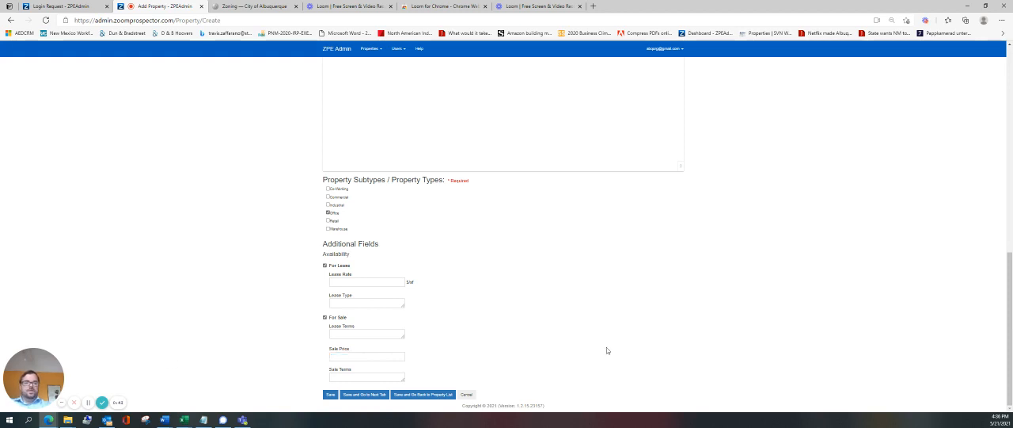